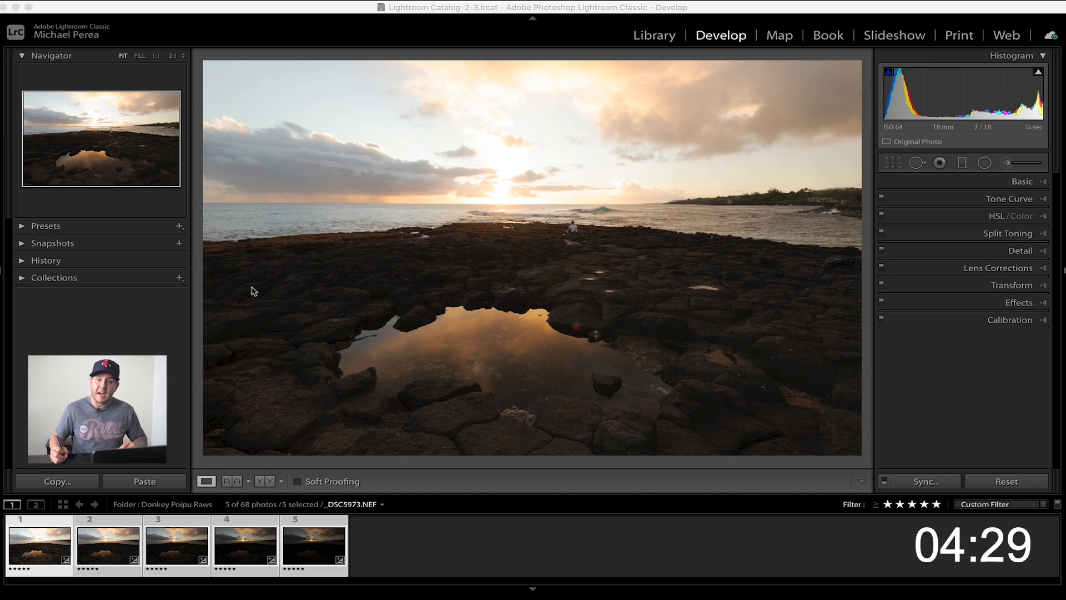
Examine the dark foreground rocks in the brightest exposure and the area around the sun in the darkest exposure at 1:1
{"action": "left_click", "coordinate": [428, 275]}
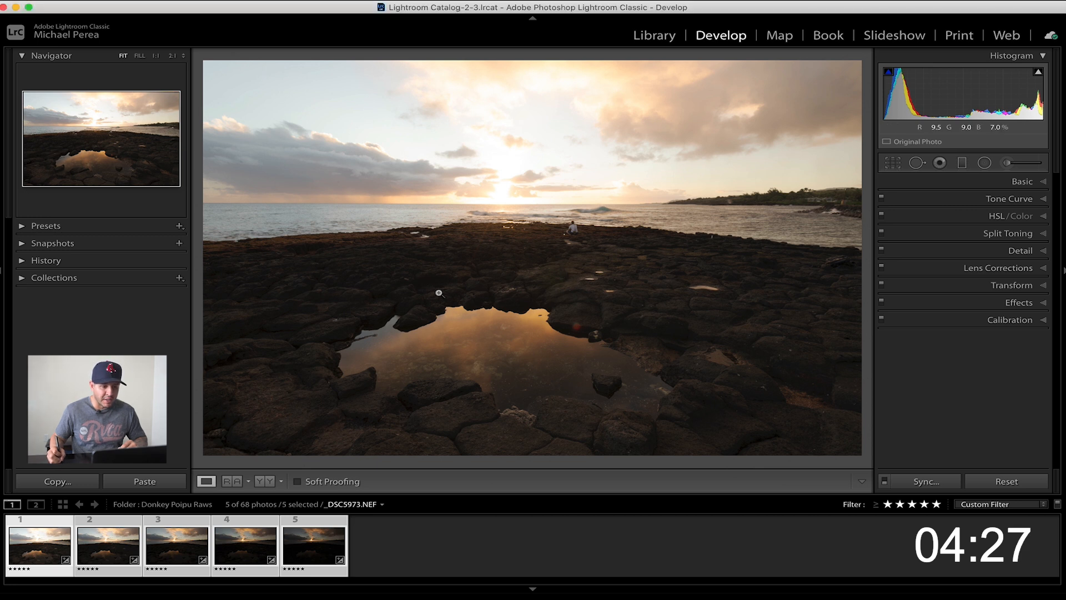
{"action": "left_click_drag", "start_coordinate": [428, 283], "coordinate": [482, 220]}
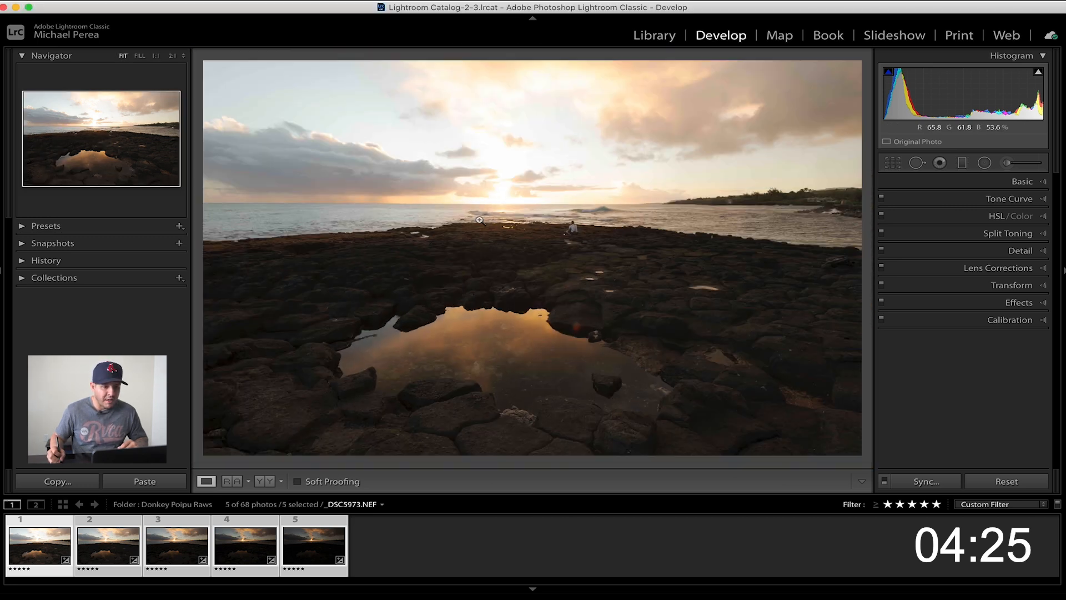
{"action": "left_click", "coordinate": [431, 274]}
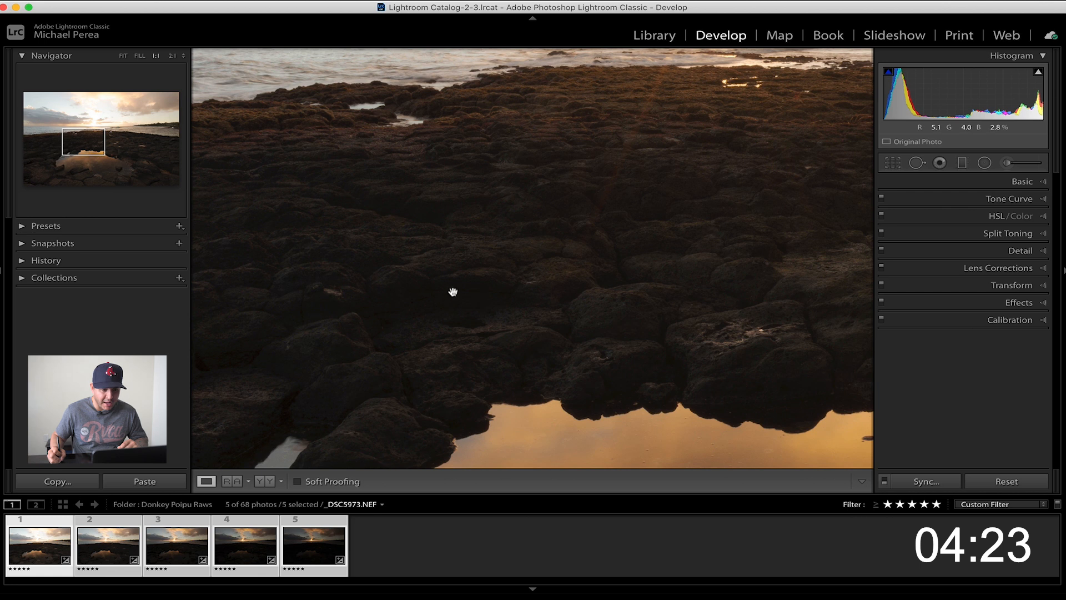
{"action": "left_click", "coordinate": [428, 288]}
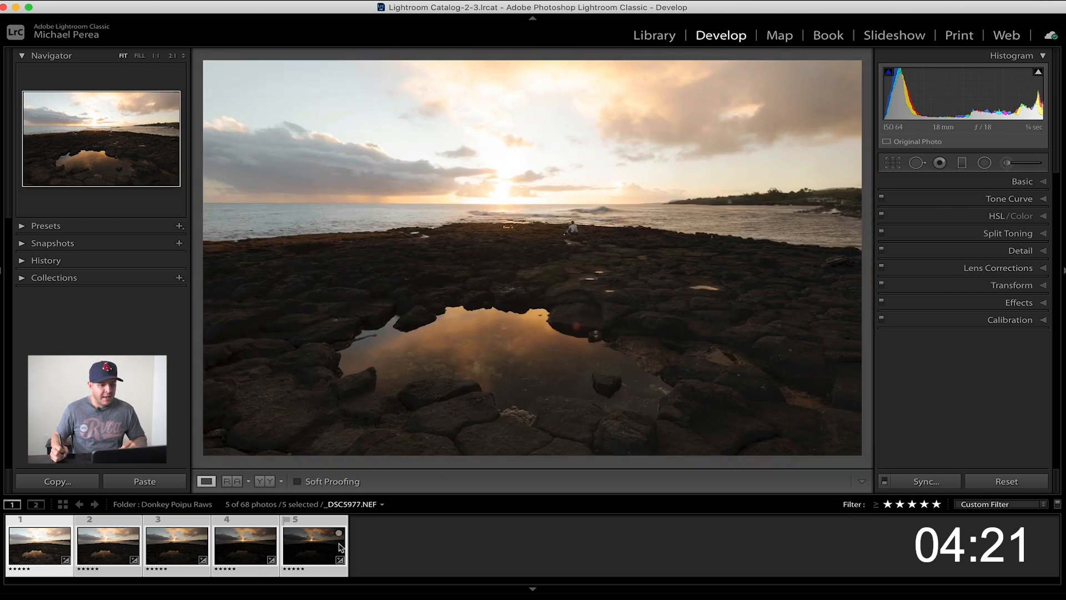
{"action": "left_click", "coordinate": [318, 547]}
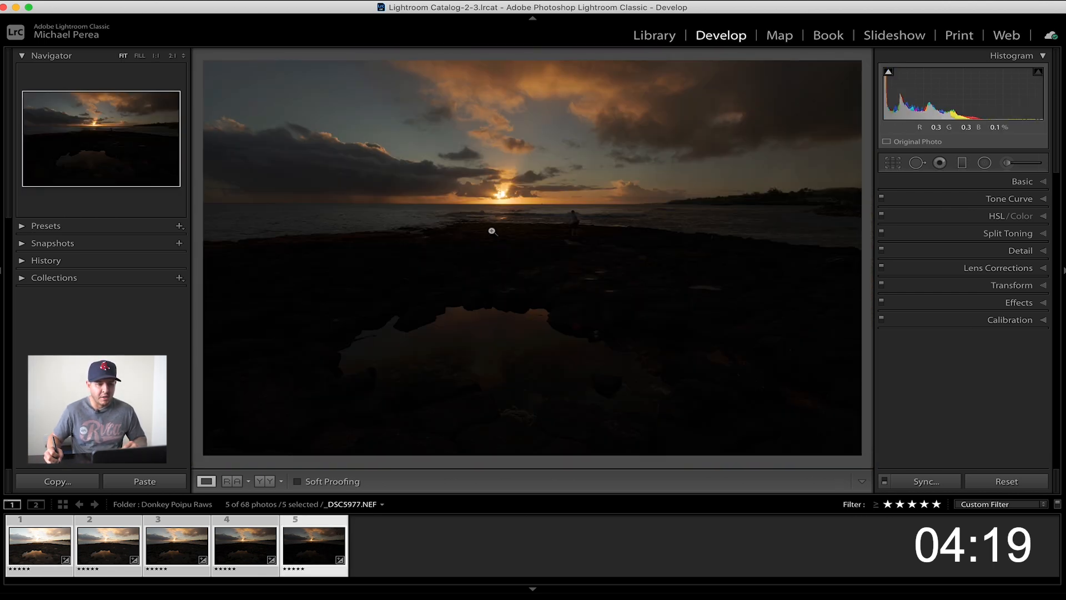
{"action": "left_click", "coordinate": [520, 211]}
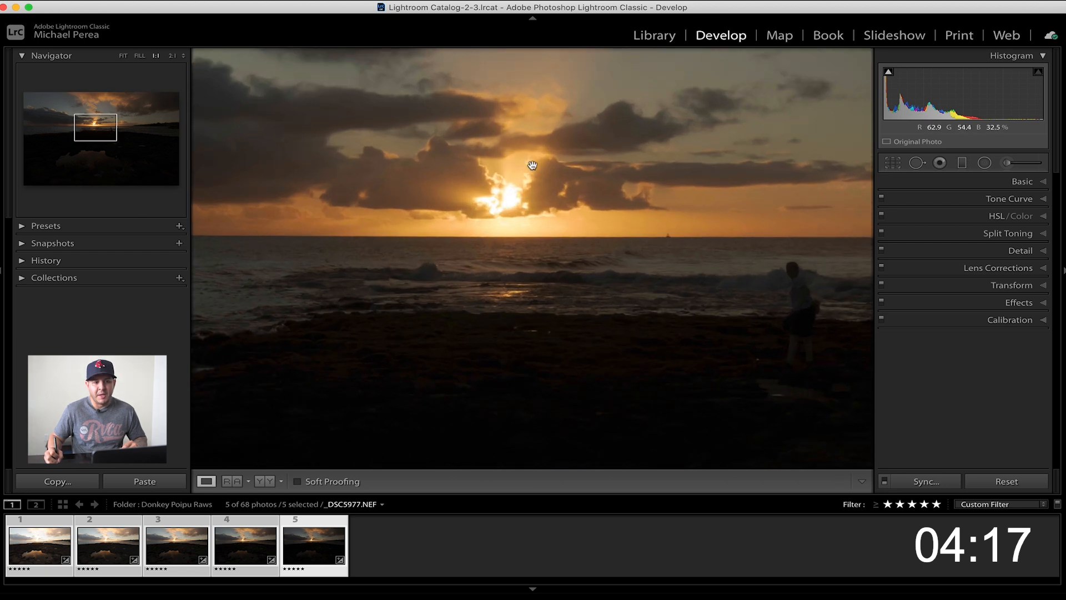
{"action": "left_click", "coordinate": [497, 201]}
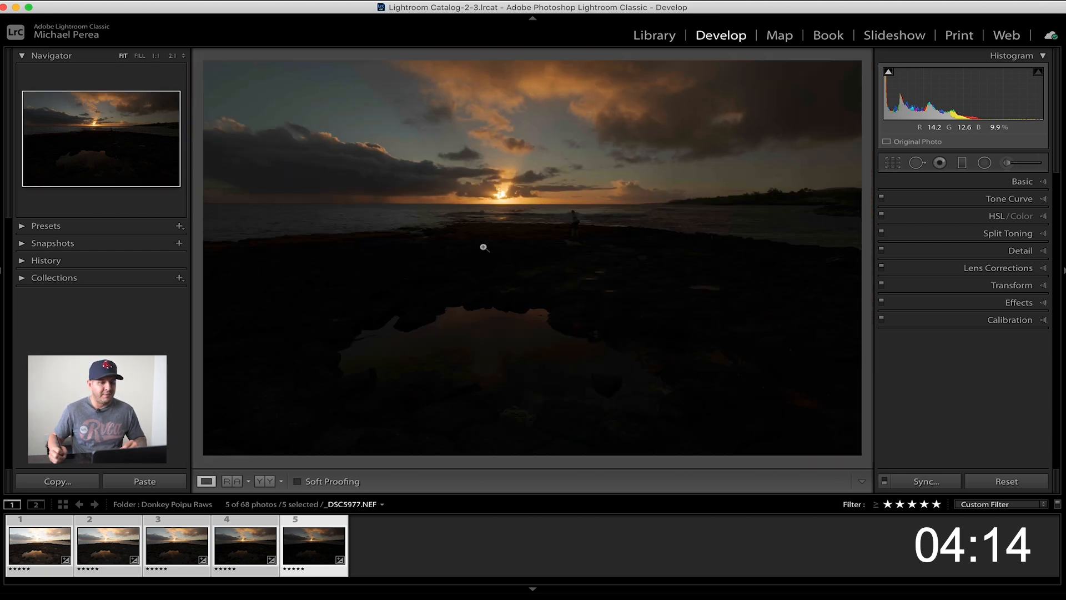
Review the five bracketed exposures from brightest to darkest and back, comparing their highlights and shadows
{"action": "left_click", "coordinate": [50, 538]}
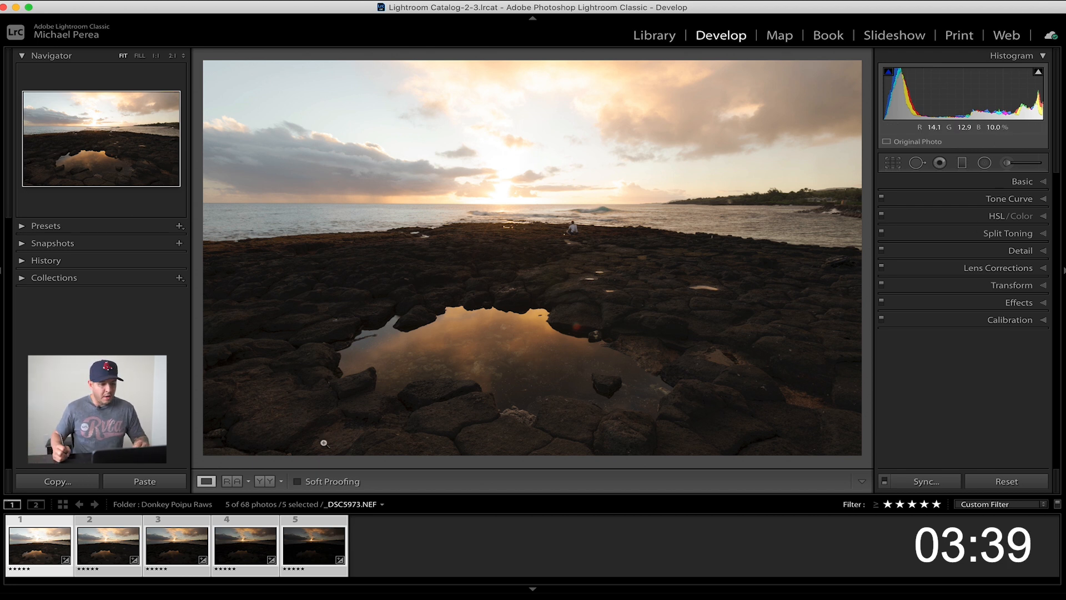
{"action": "key", "text": "Right"}
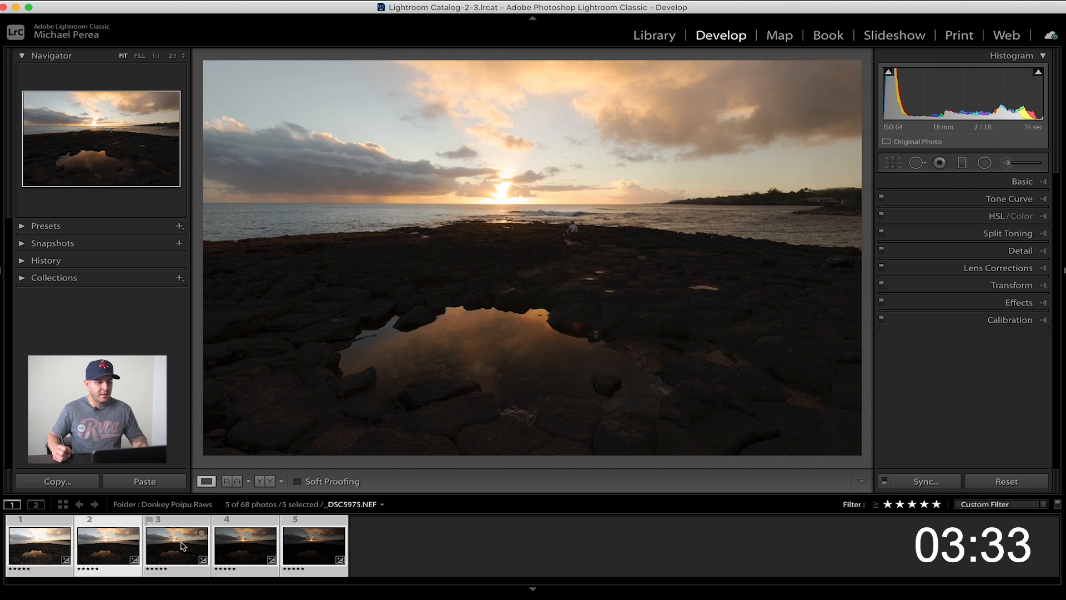
{"action": "key", "text": "Right"}
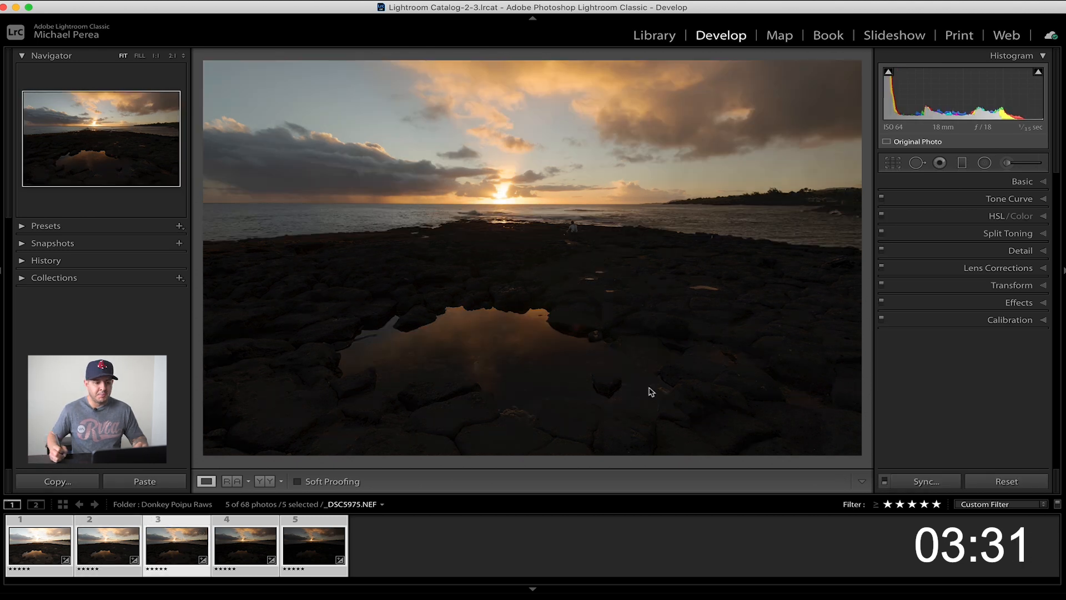
{"action": "key", "text": "Right"}
{"action": "key", "text": "Right"}
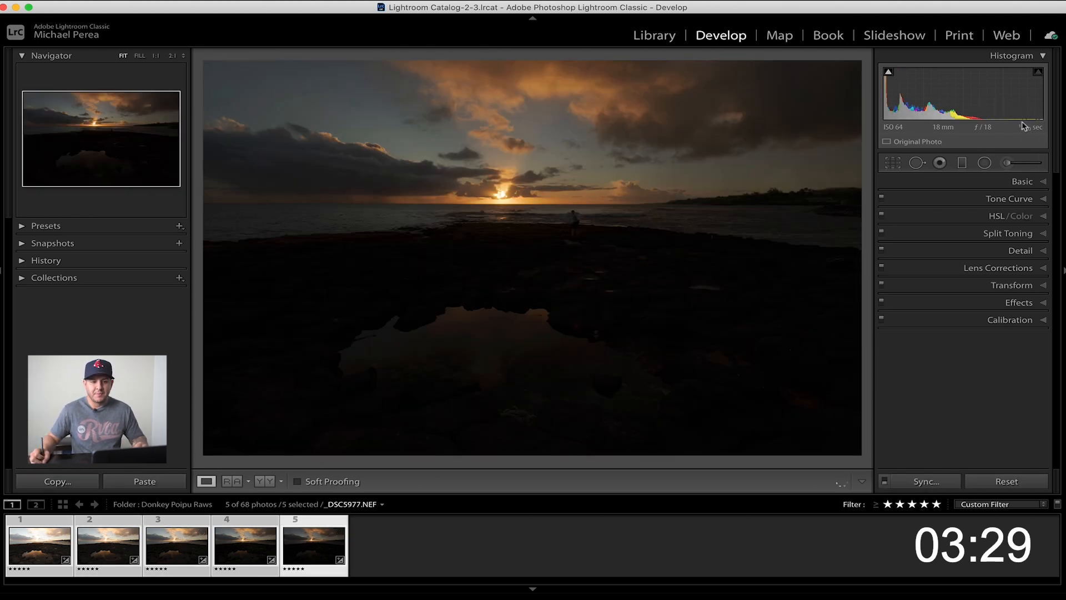
{"action": "key", "text": "Left"}
{"action": "key", "text": "Left"}
{"action": "key", "text": "Left"}
{"action": "key", "text": "Left"}
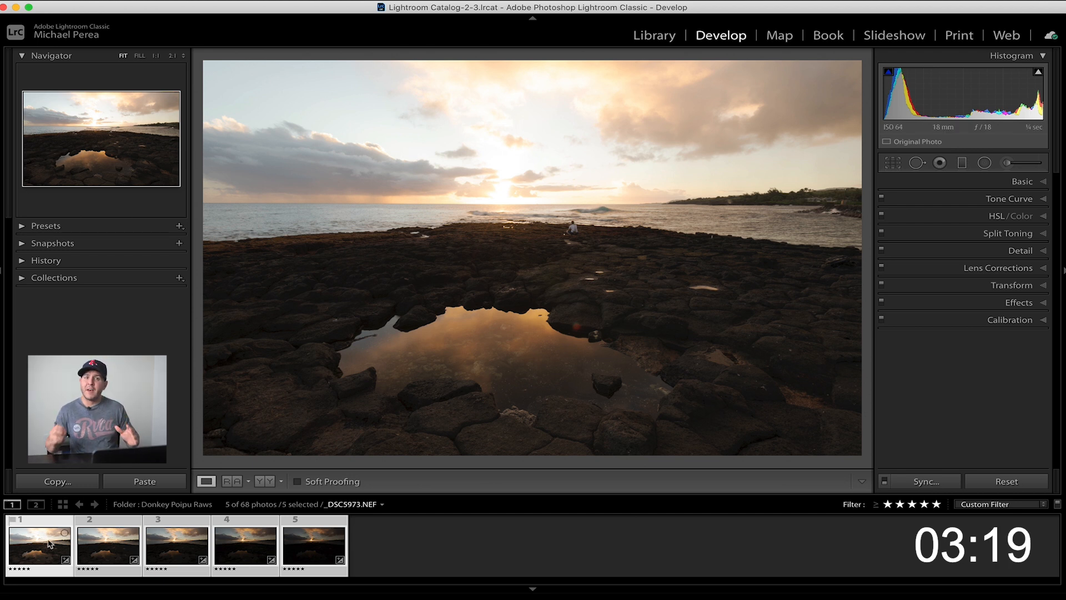
{"action": "left_click", "coordinate": [131, 539]}
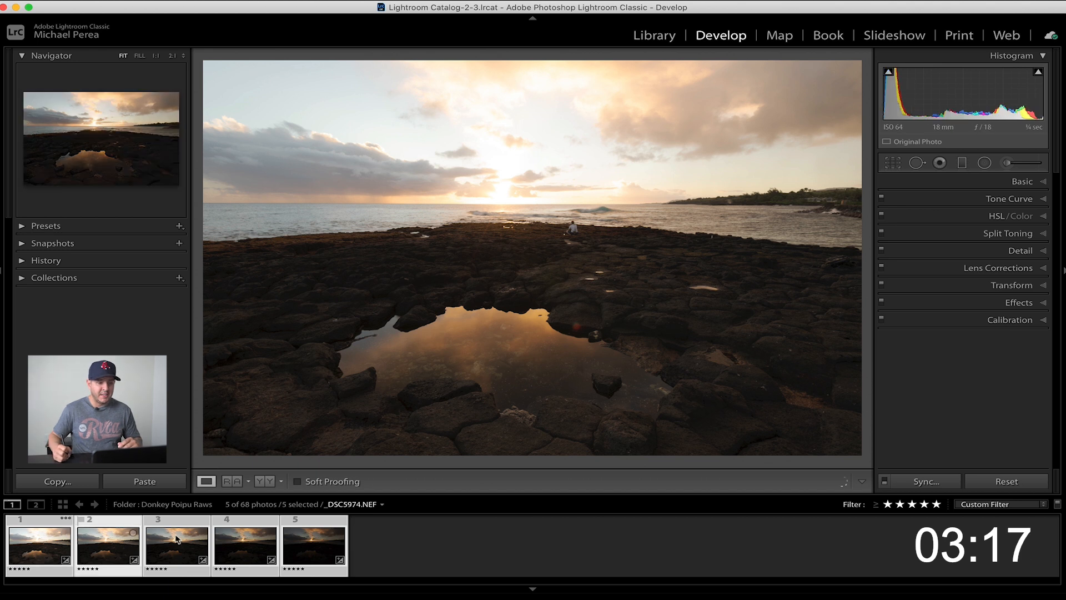
{"action": "left_click", "coordinate": [177, 538]}
{"action": "left_click", "coordinate": [244, 544]}
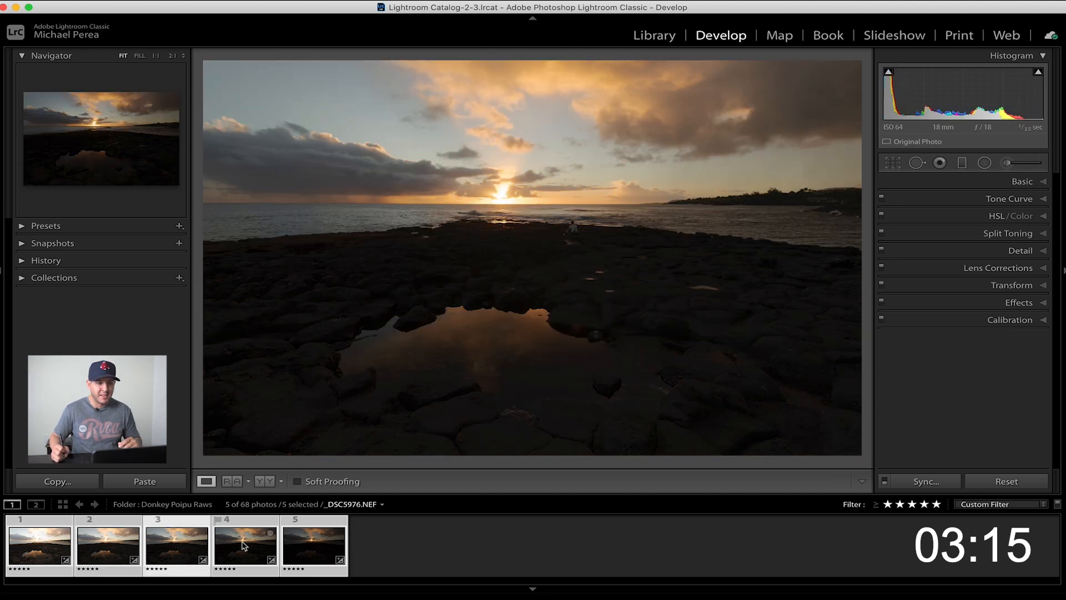
{"action": "left_click", "coordinate": [313, 541]}
{"action": "left_click", "coordinate": [24, 540]}
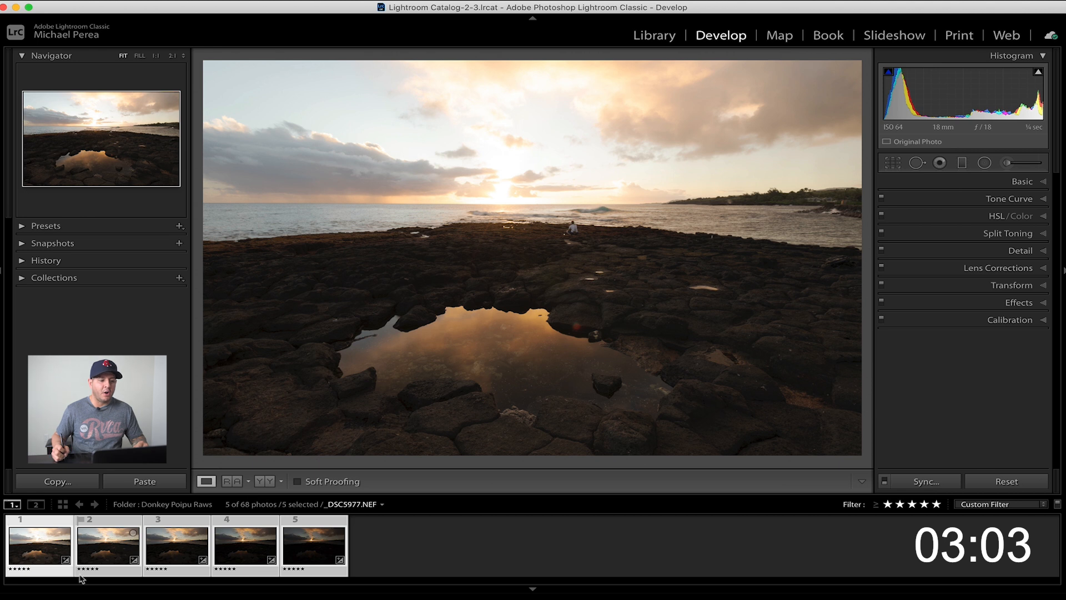
Start an HDR photo merge of the five selected exposures
{"action": "right_click", "coordinate": [301, 540]}
{"action": "mouse_move", "coordinate": [422, 334]}
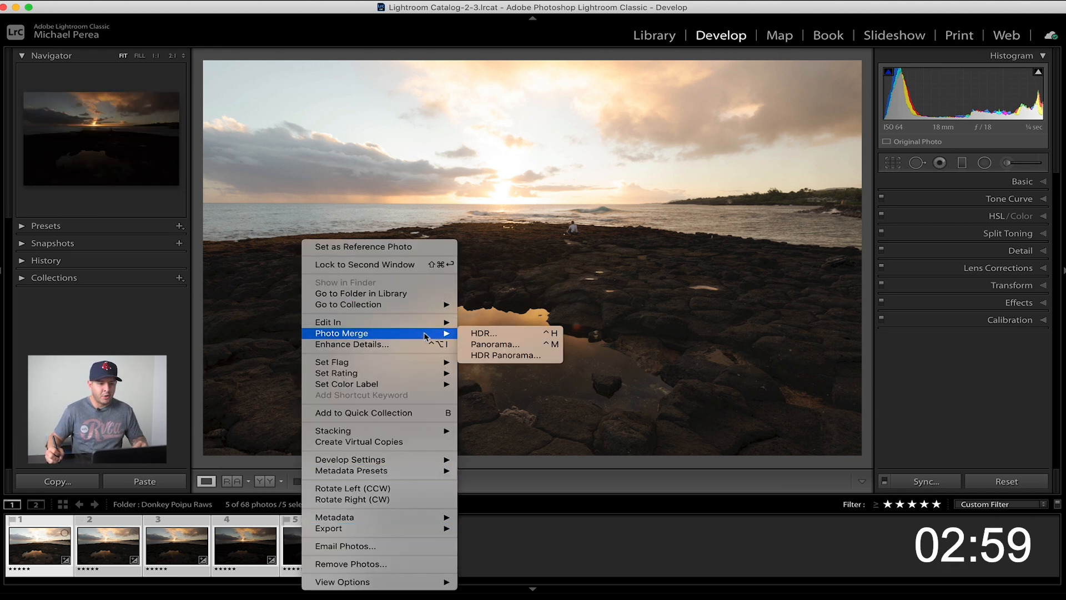
{"action": "left_click", "coordinate": [496, 343]}
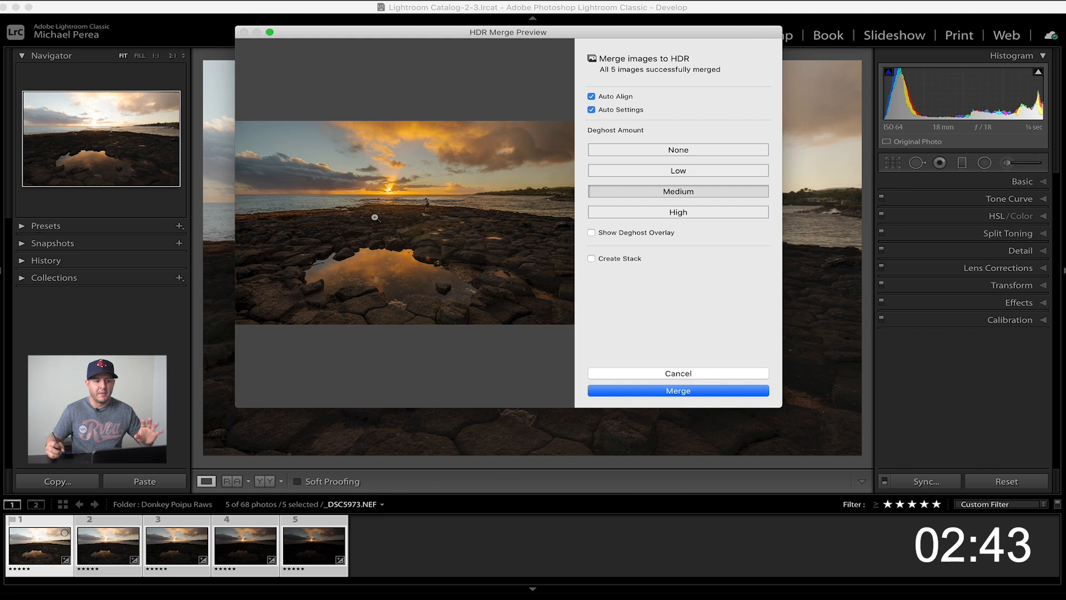
Set the deghost amount to Low and check the affected areas with the deghost overlay, leaving the overlay off
{"action": "left_click", "coordinate": [638, 150]}
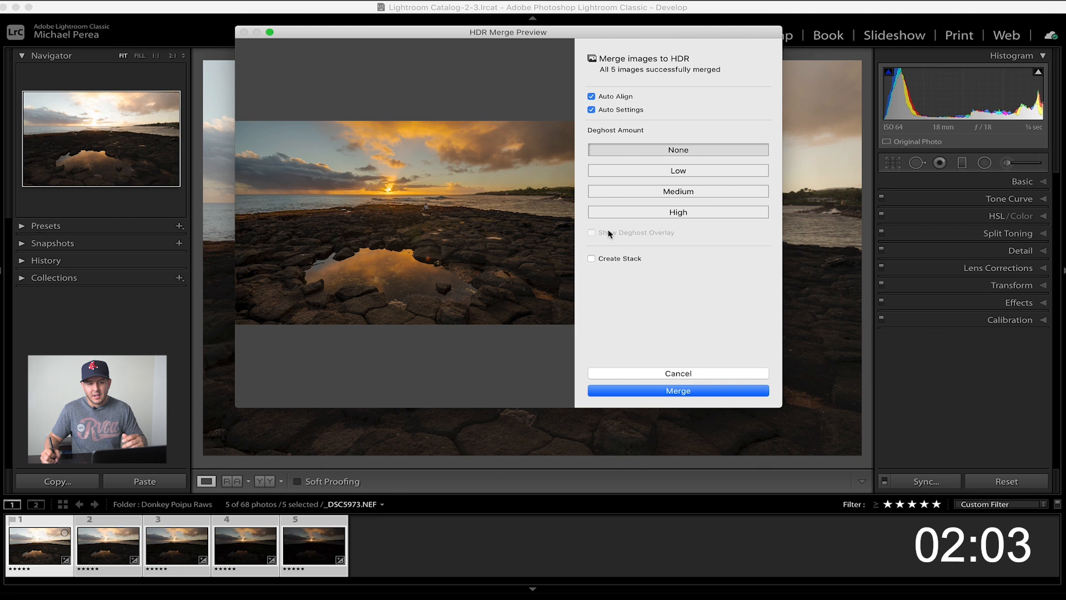
{"action": "left_click", "coordinate": [663, 174]}
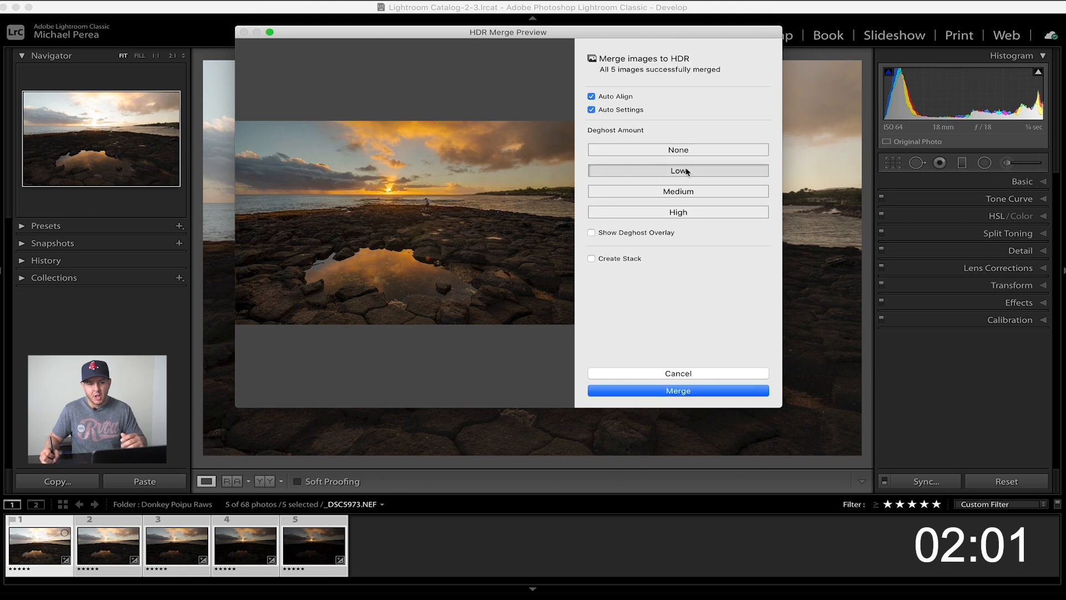
{"action": "left_click", "coordinate": [592, 233]}
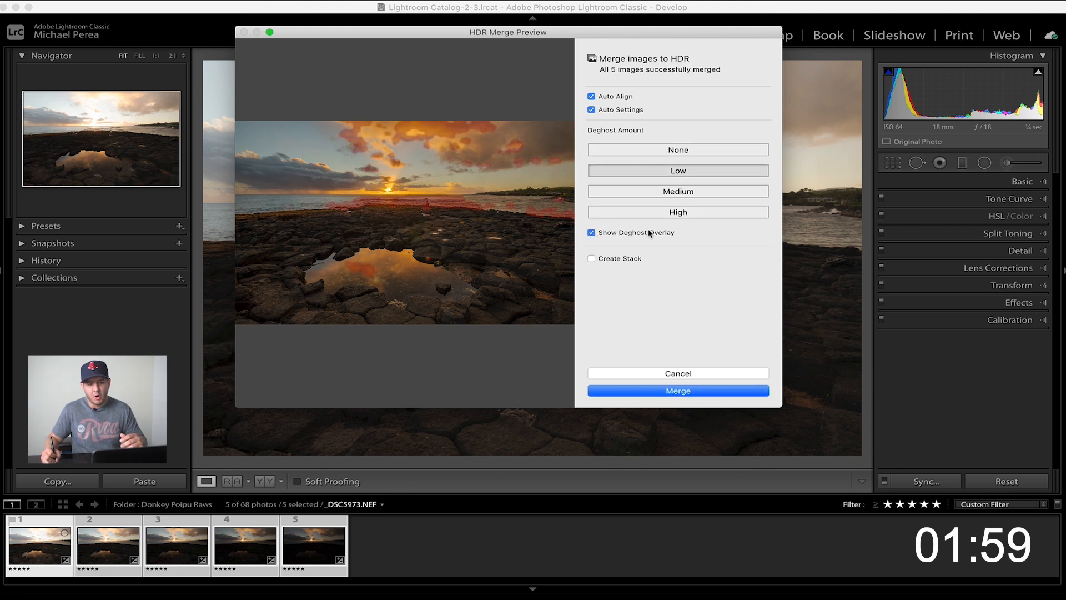
{"action": "left_click", "coordinate": [600, 230]}
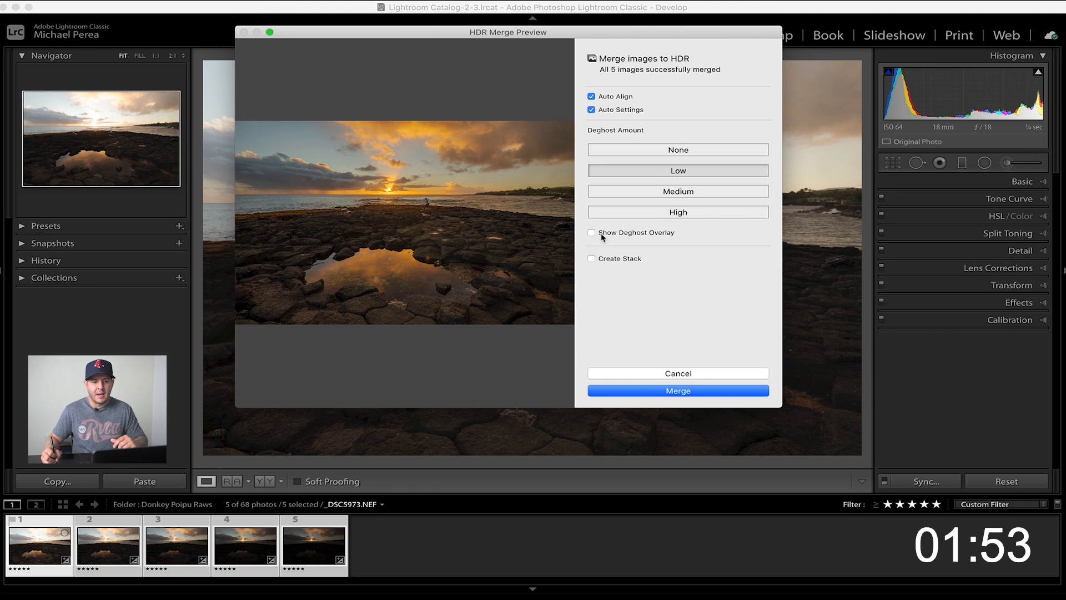
Compare None and Low deghosting in the magnified merge preview, keep Low, and merge the exposures into one HDR photo
{"action": "left_click", "coordinate": [633, 150]}
{"action": "left_click", "coordinate": [631, 171]}
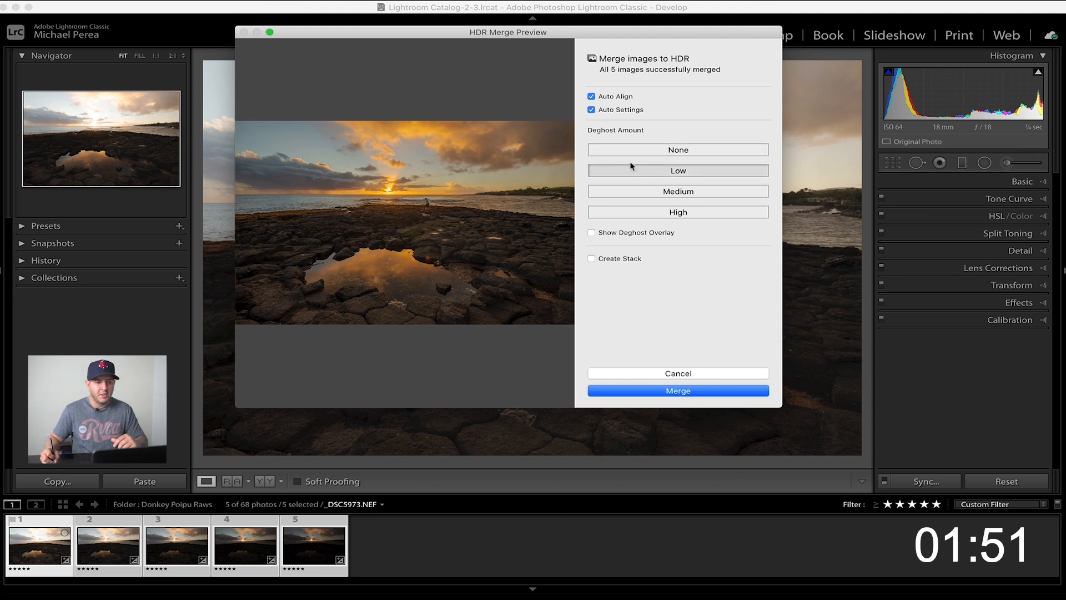
{"action": "left_click", "coordinate": [636, 155]}
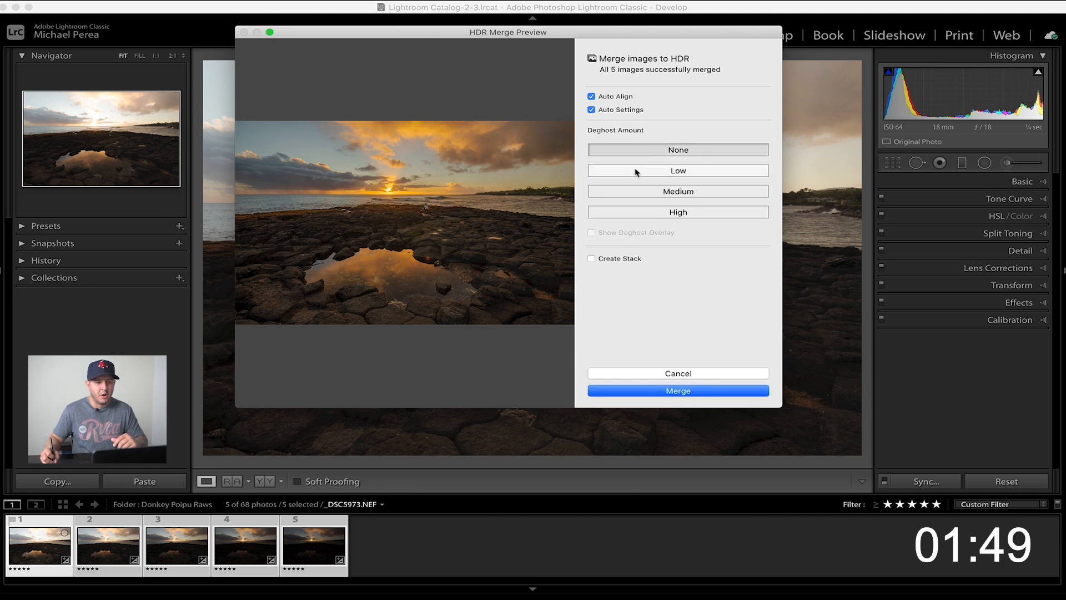
{"action": "left_click", "coordinate": [635, 172]}
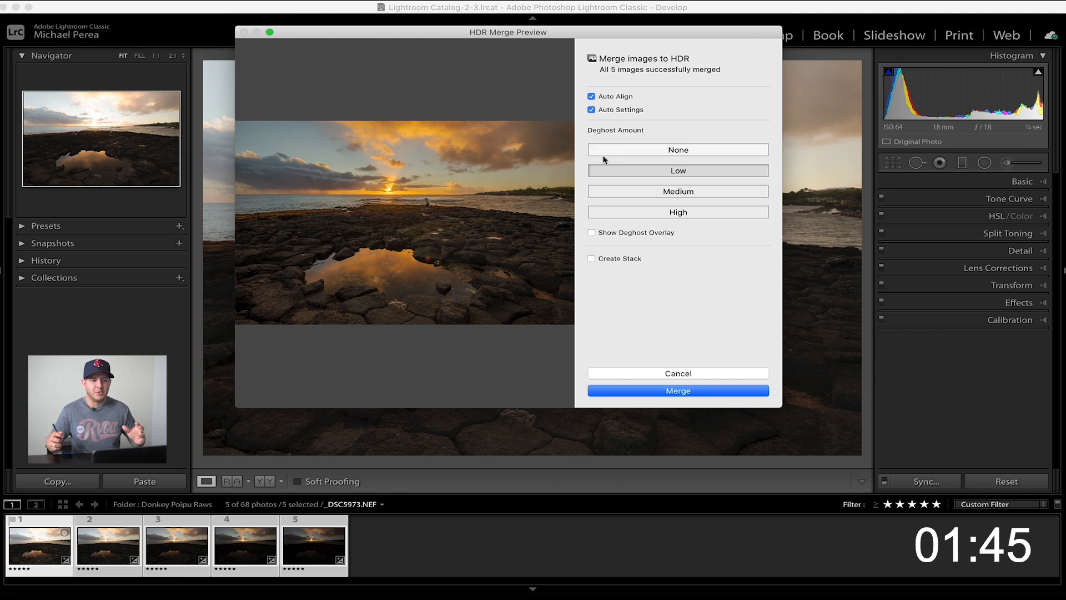
{"action": "left_click", "coordinate": [460, 124]}
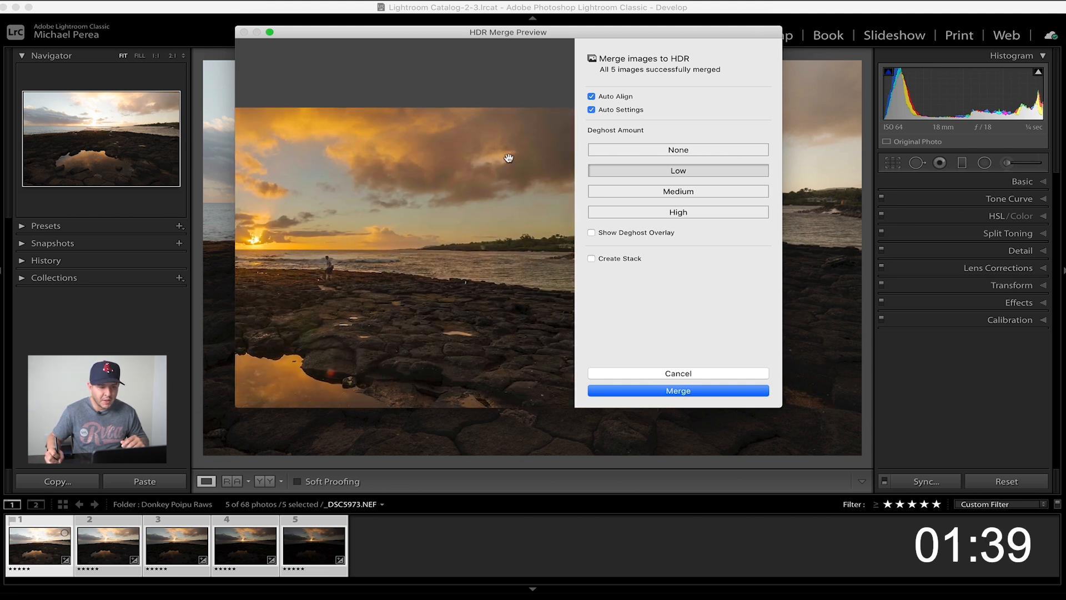
{"action": "left_click", "coordinate": [682, 151]}
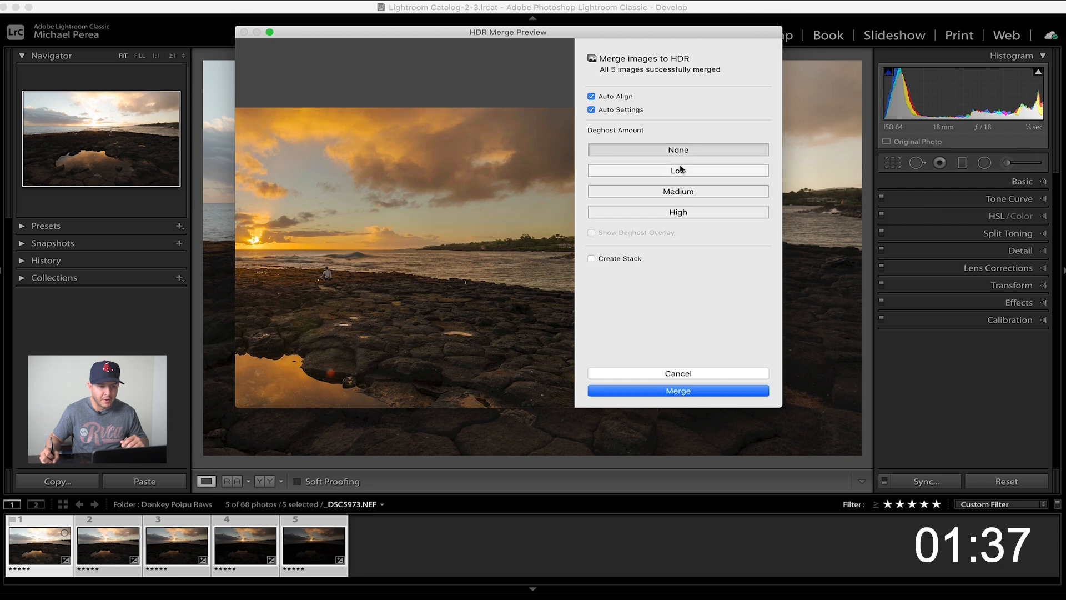
{"action": "left_click", "coordinate": [678, 170]}
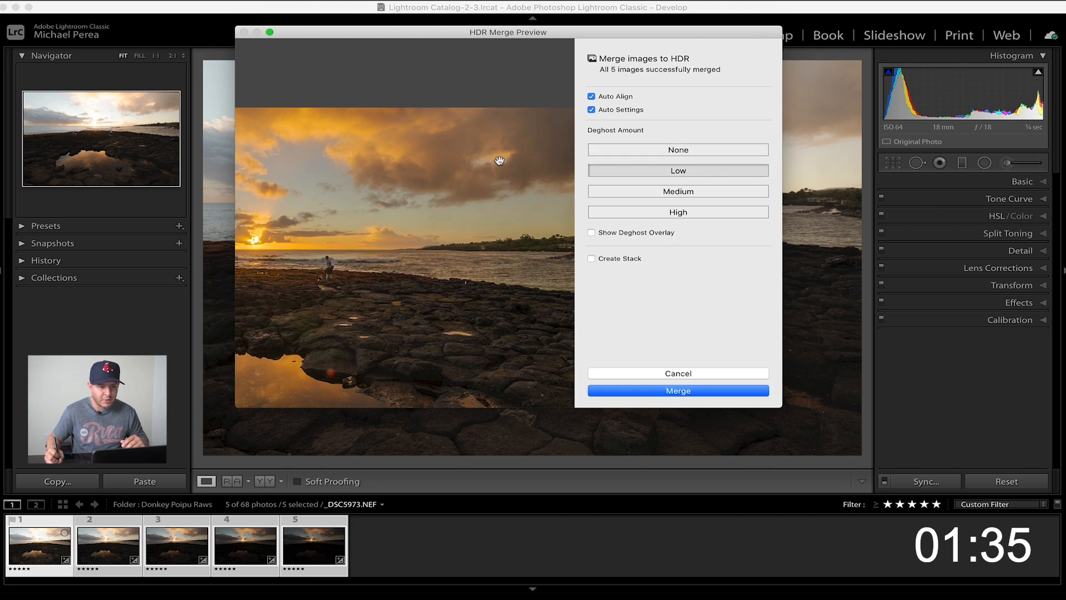
{"action": "left_click_drag", "start_coordinate": [445, 154], "coordinate": [491, 166]}
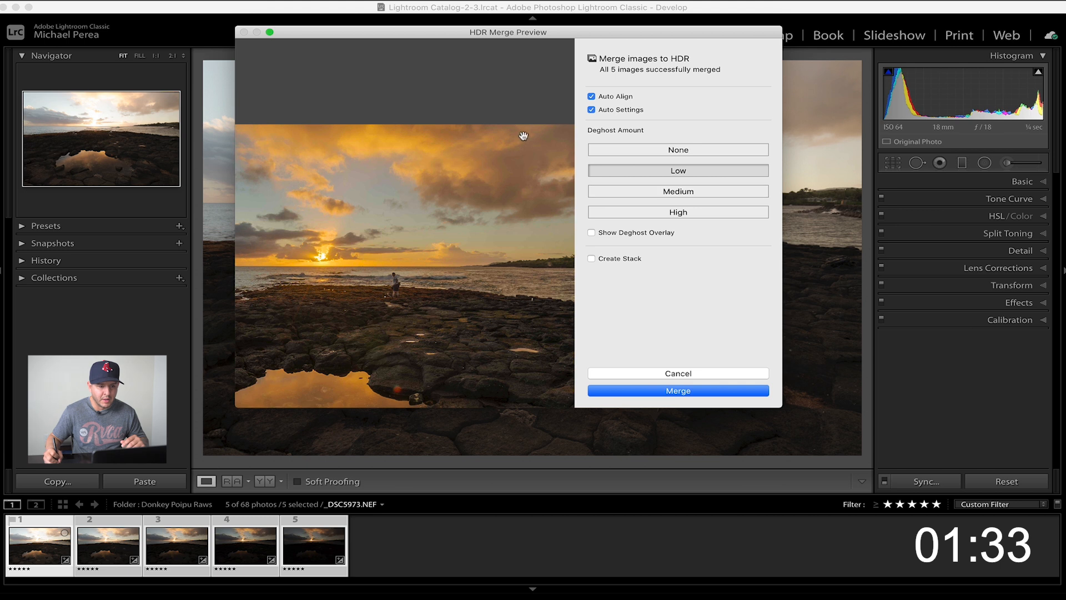
{"action": "left_click", "coordinate": [482, 170]}
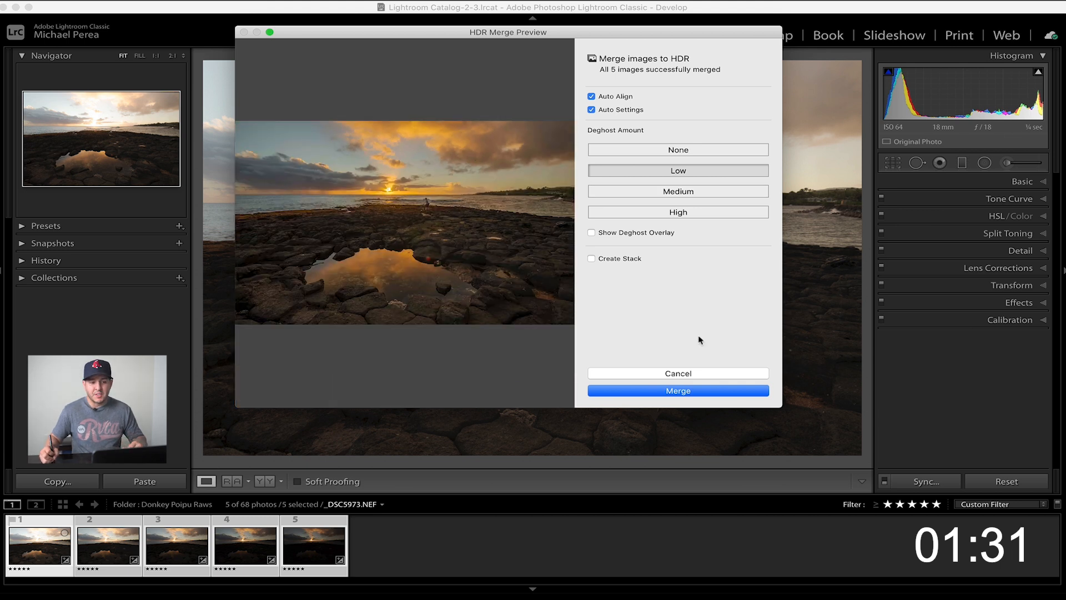
{"action": "left_click", "coordinate": [690, 391]}
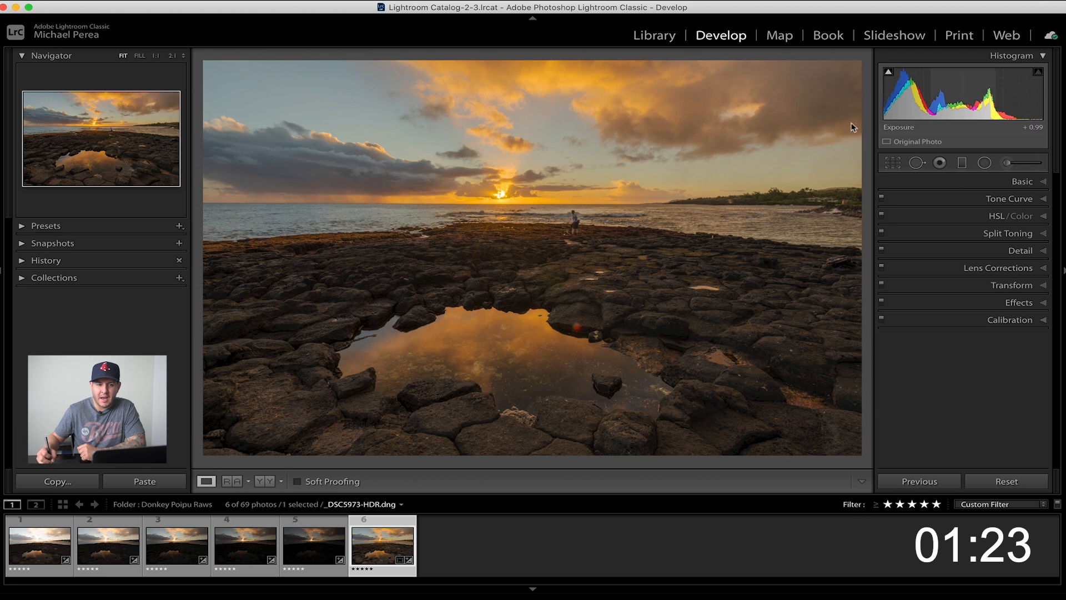
Adjust the merged photo's basic tone and color to Shadows +45, Whites +2, Blacks 0, Vibrance +23 and Saturation 0
{"action": "left_click", "coordinate": [1035, 182]}
{"action": "left_click_drag", "start_coordinate": [936, 328], "coordinate": [990, 341]}
{"action": "left_click_drag", "start_coordinate": [962, 355], "coordinate": [967, 359]}
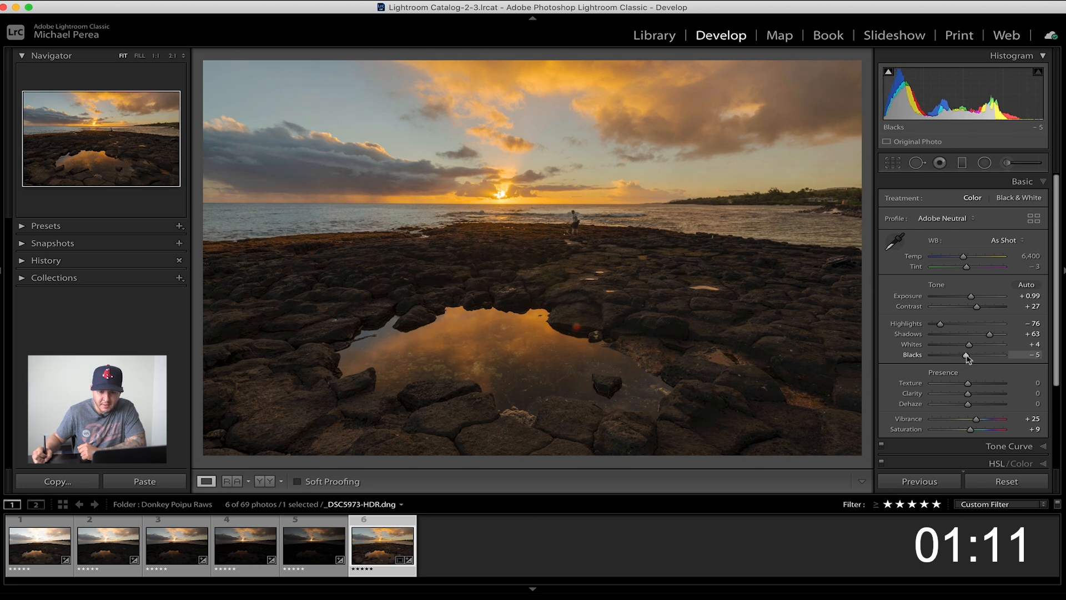
{"action": "left_click_drag", "start_coordinate": [969, 349], "coordinate": [984, 344]}
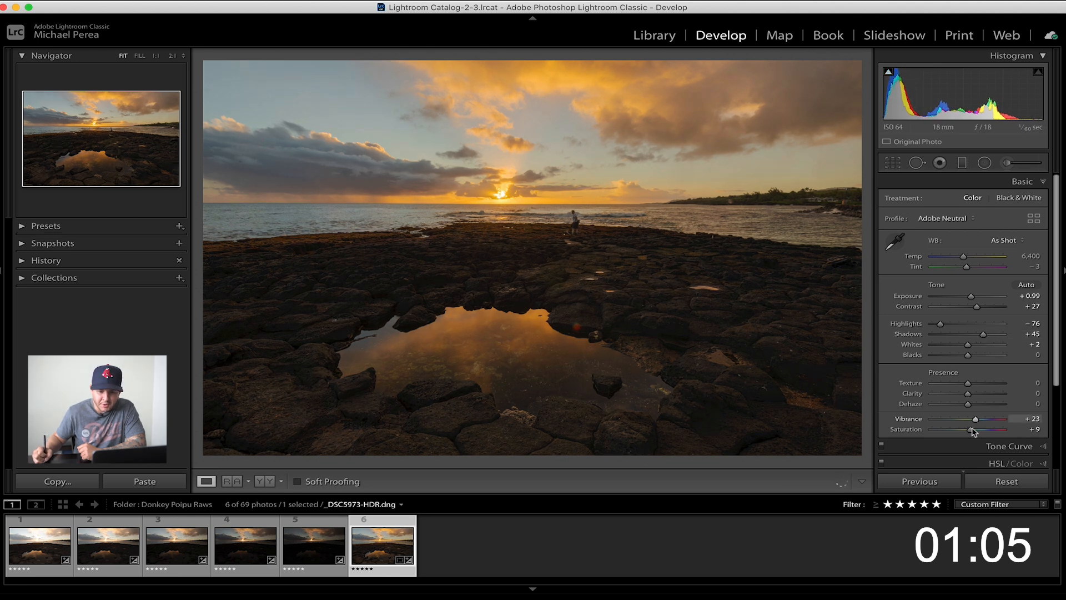
{"action": "left_click", "coordinate": [1024, 182]}
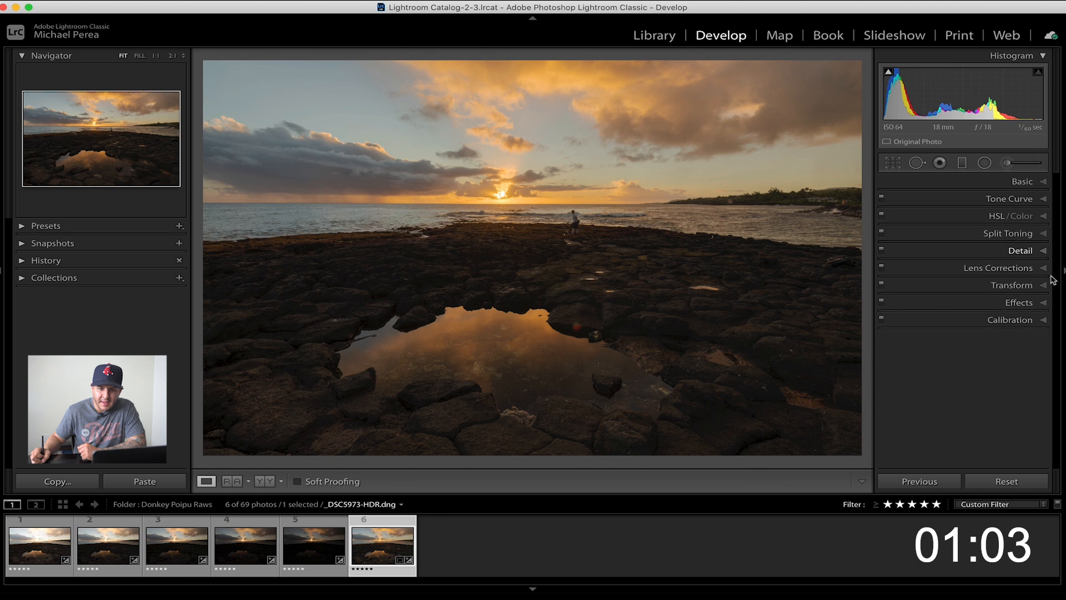
Raise the Blue Primary saturation to +25 in the camera calibration and return to the Basic adjustments
{"action": "left_click", "coordinate": [1043, 320]}
{"action": "left_click_drag", "start_coordinate": [968, 460], "coordinate": [976, 461]}
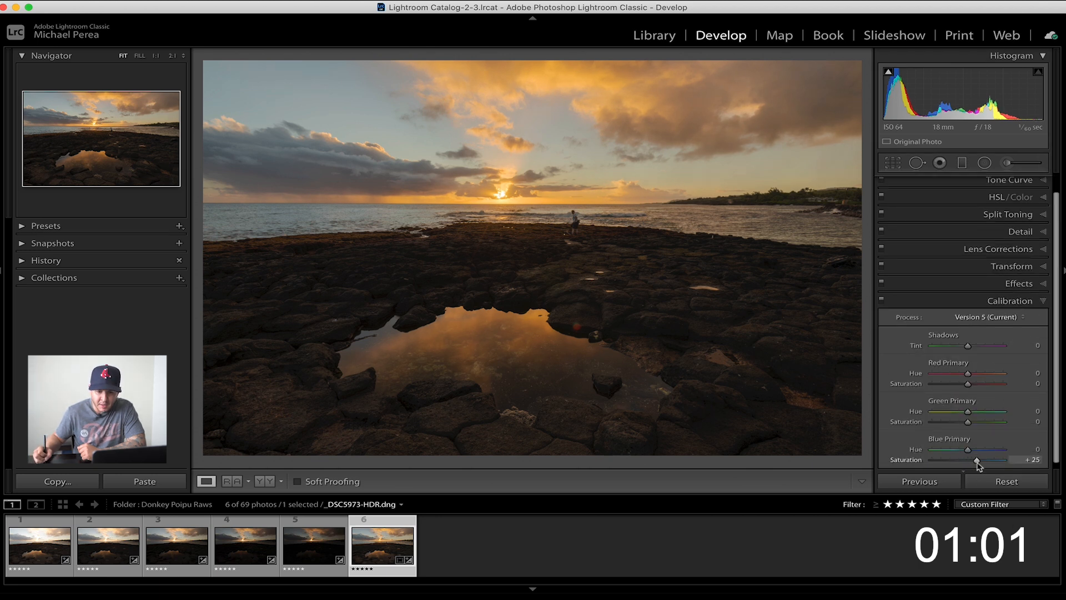
{"action": "left_click", "coordinate": [1033, 300]}
{"action": "left_click", "coordinate": [1025, 181]}
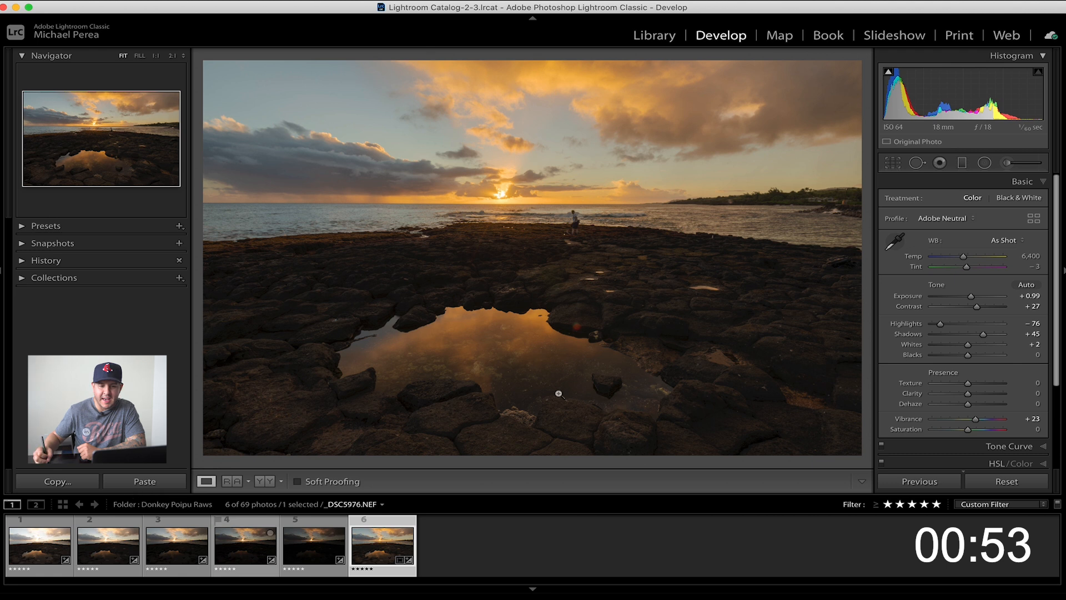
Change the merged photo's profile to Adobe Standard
{"action": "left_click", "coordinate": [972, 220]}
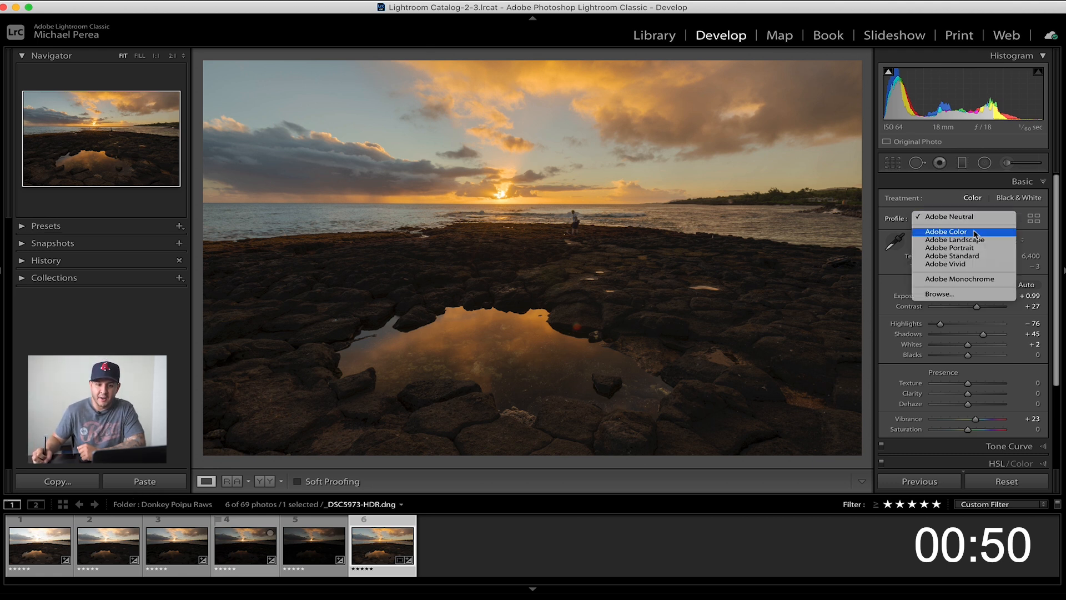
{"action": "left_click", "coordinate": [977, 259]}
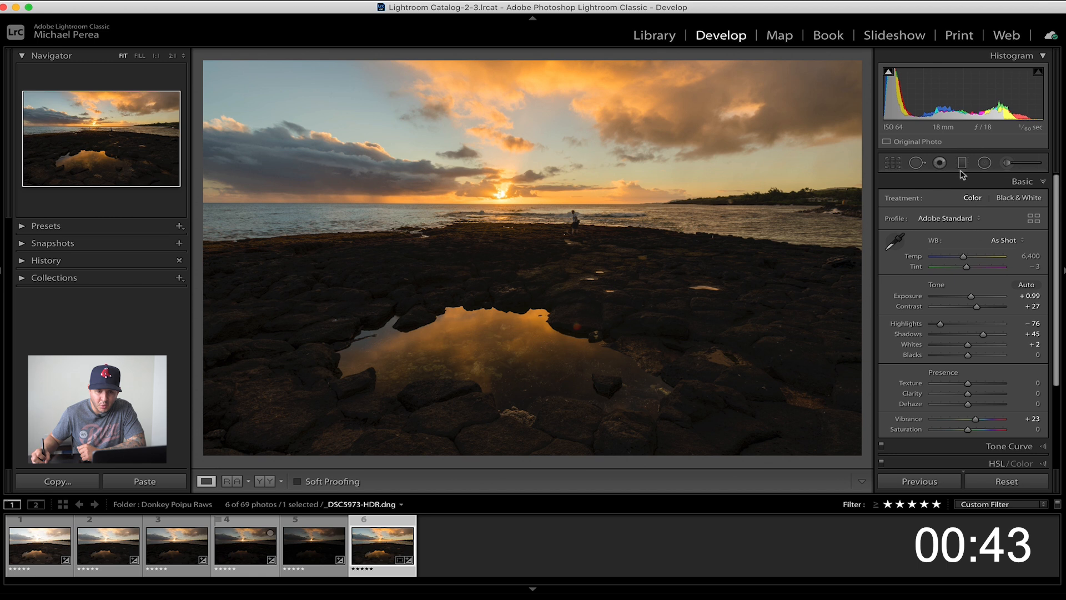
Add a graduated filter over the rocky foreground below the horizon with Exposure 0.55, Noise 9 and Temp -7
{"action": "left_click_drag", "start_coordinate": [545, 248], "coordinate": [591, 199]}
{"action": "left_click_drag", "start_coordinate": [971, 241], "coordinate": [976, 241]}
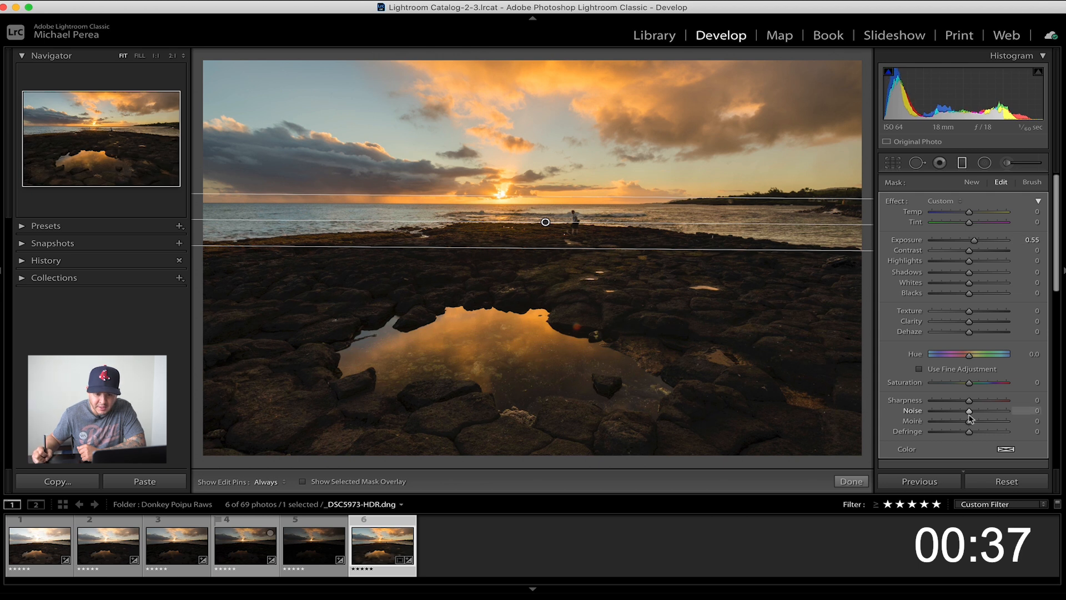
{"action": "left_click_drag", "start_coordinate": [969, 410], "coordinate": [973, 414]}
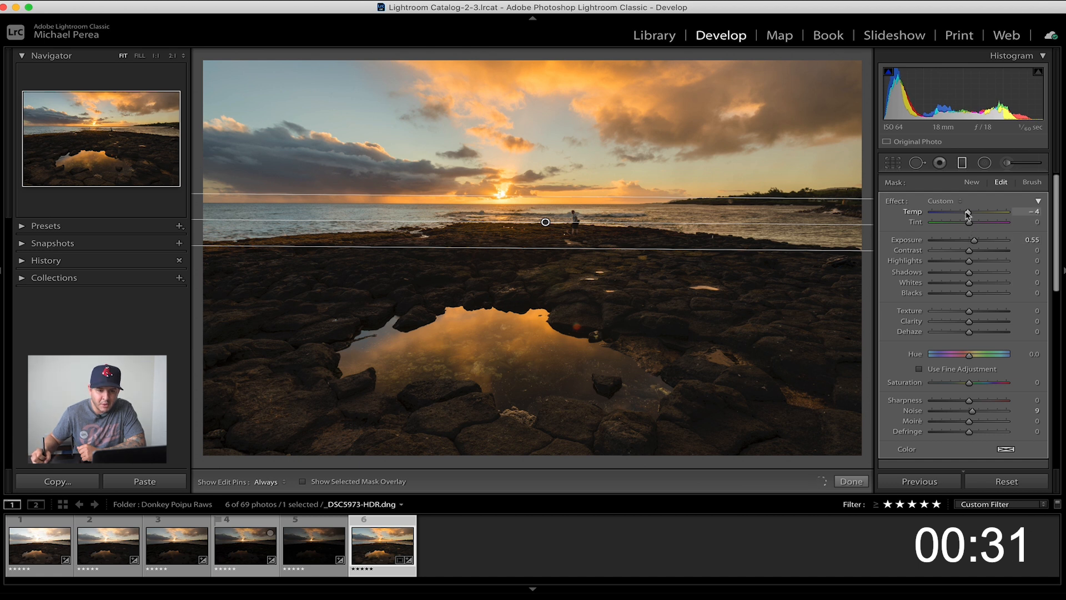
{"action": "left_click_drag", "start_coordinate": [967, 214], "coordinate": [966, 213]}
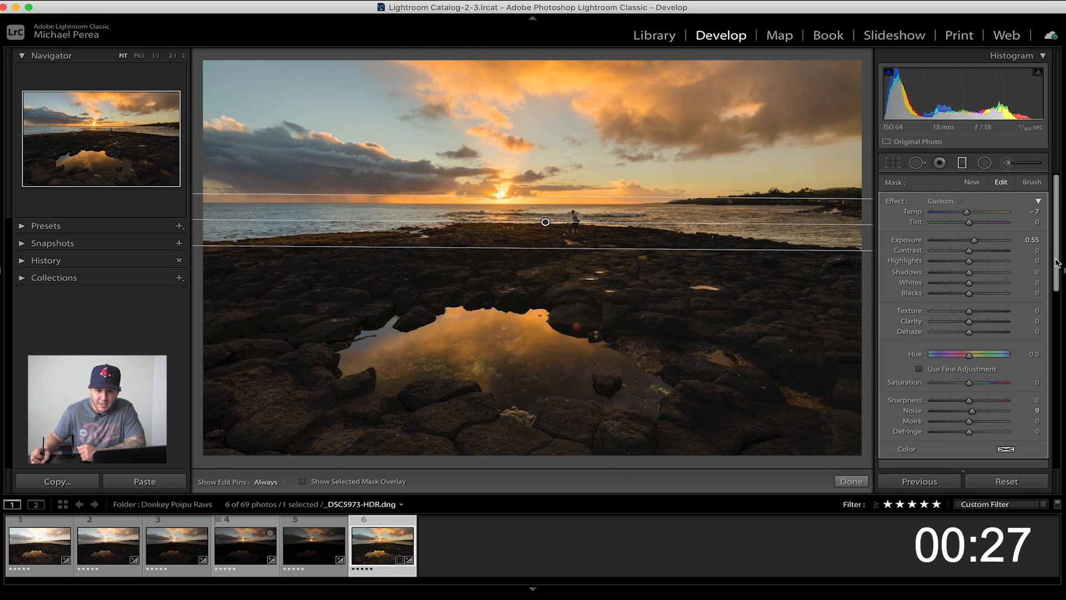
Restrict the graduated filter with a luminance range mask of 0/59, checking it with the mask overlay, and finish the filter
{"action": "scroll", "coordinate": [968, 268], "scroll_direction": "down", "scroll_amount": 5}
{"action": "left_click", "coordinate": [988, 288]}
{"action": "left_click", "coordinate": [990, 303]}
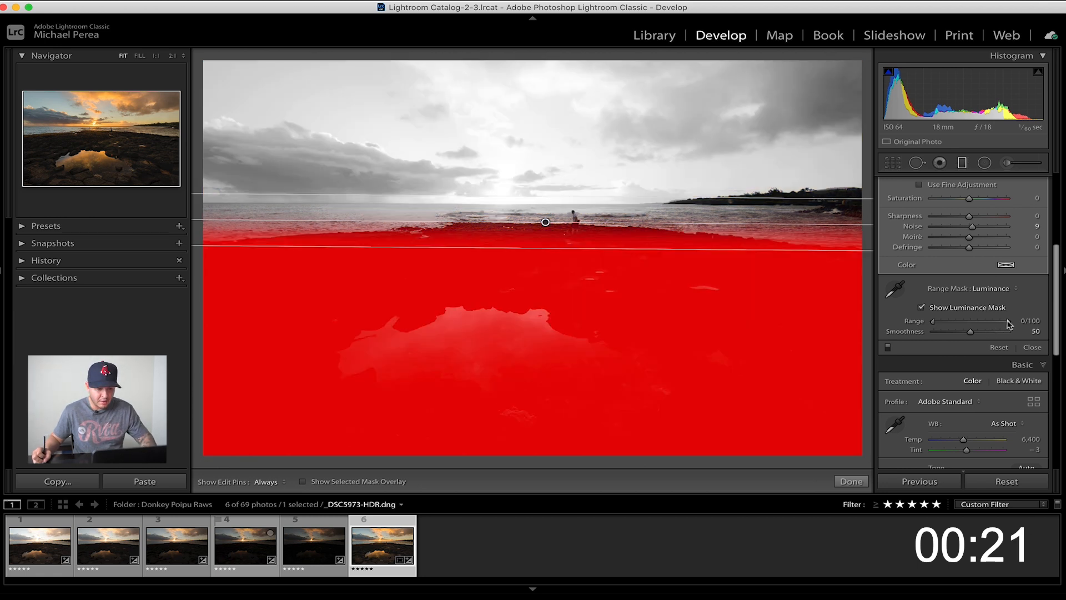
{"action": "left_click_drag", "start_coordinate": [1006, 323], "coordinate": [998, 325]}
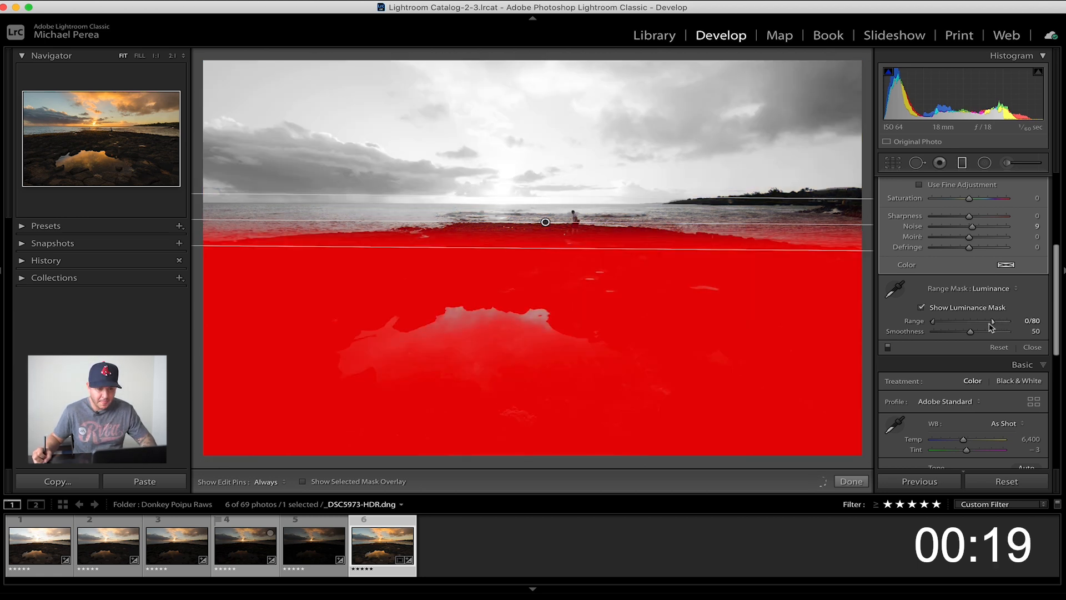
{"action": "left_click_drag", "start_coordinate": [975, 319], "coordinate": [976, 322]}
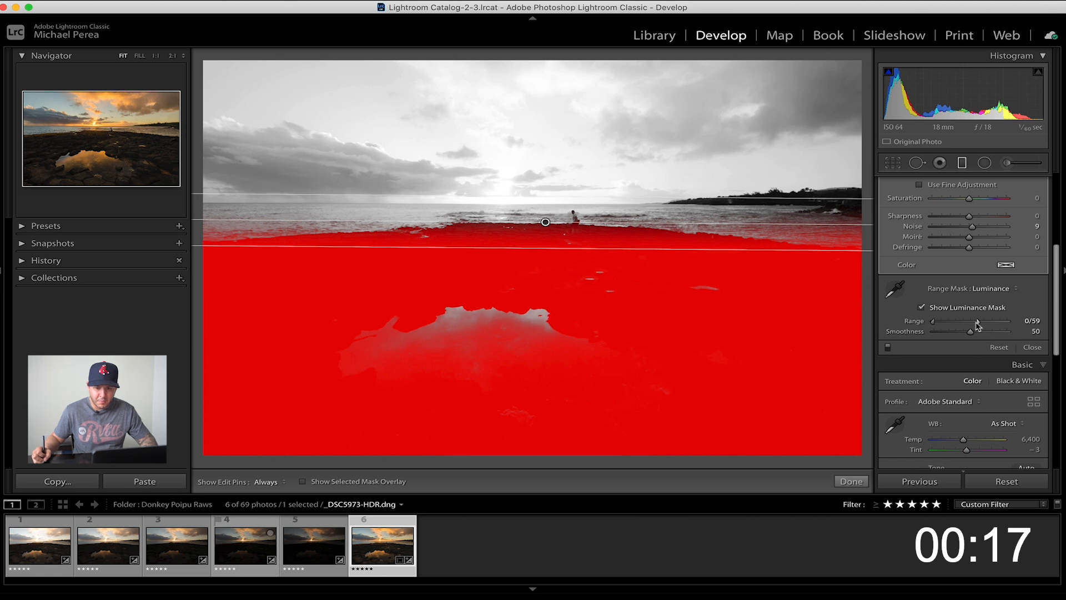
{"action": "left_click", "coordinate": [1031, 348]}
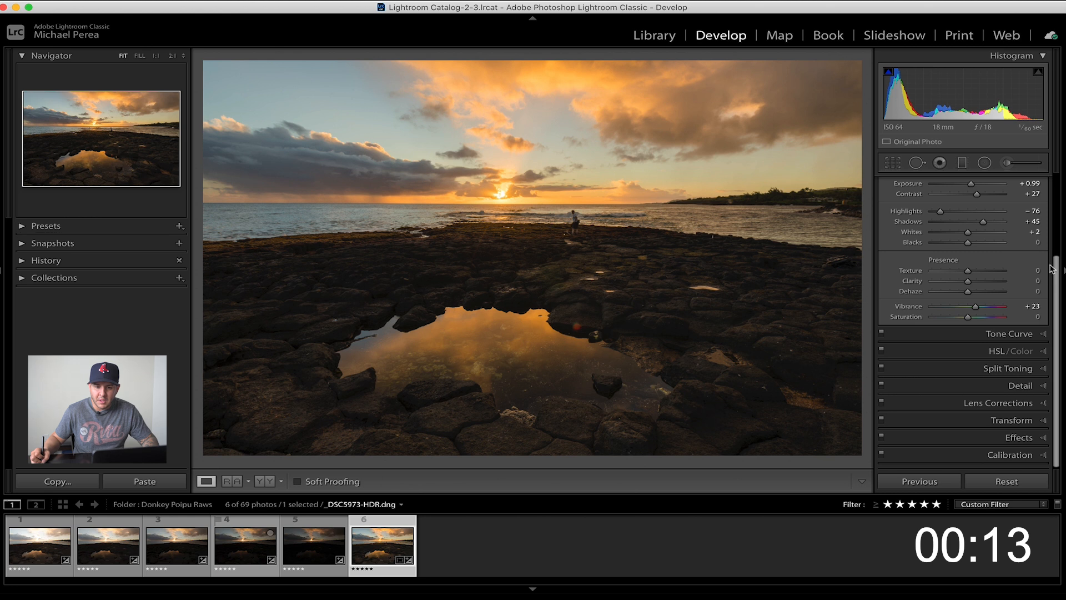
Set the white balance tint to 0 and collapse the Basic adjustments
{"action": "scroll", "coordinate": [1014, 217], "scroll_direction": "up", "scroll_amount": 4}
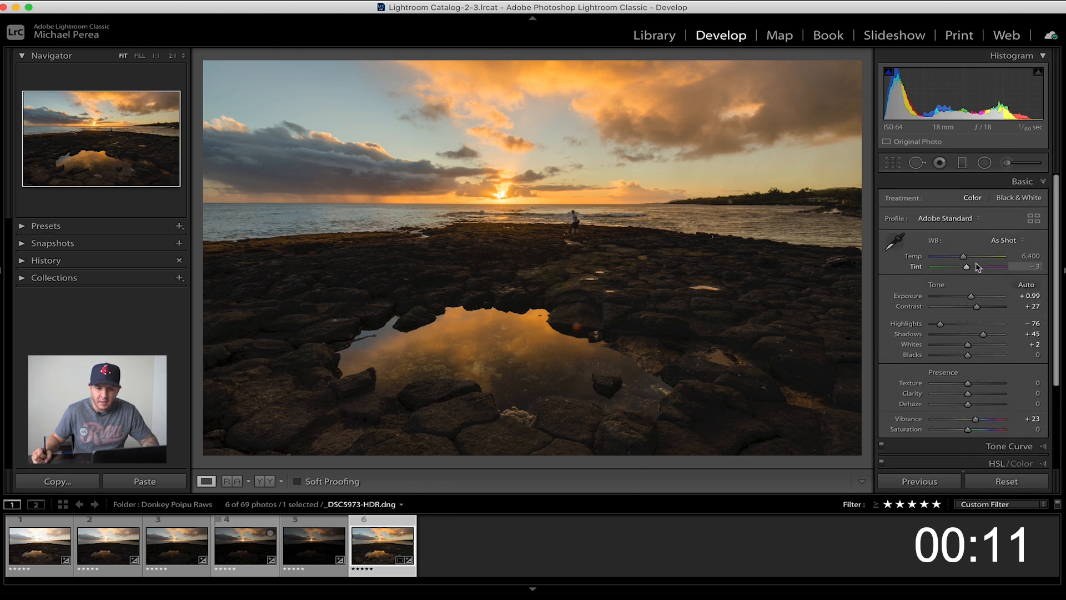
{"action": "left_click", "coordinate": [967, 269]}
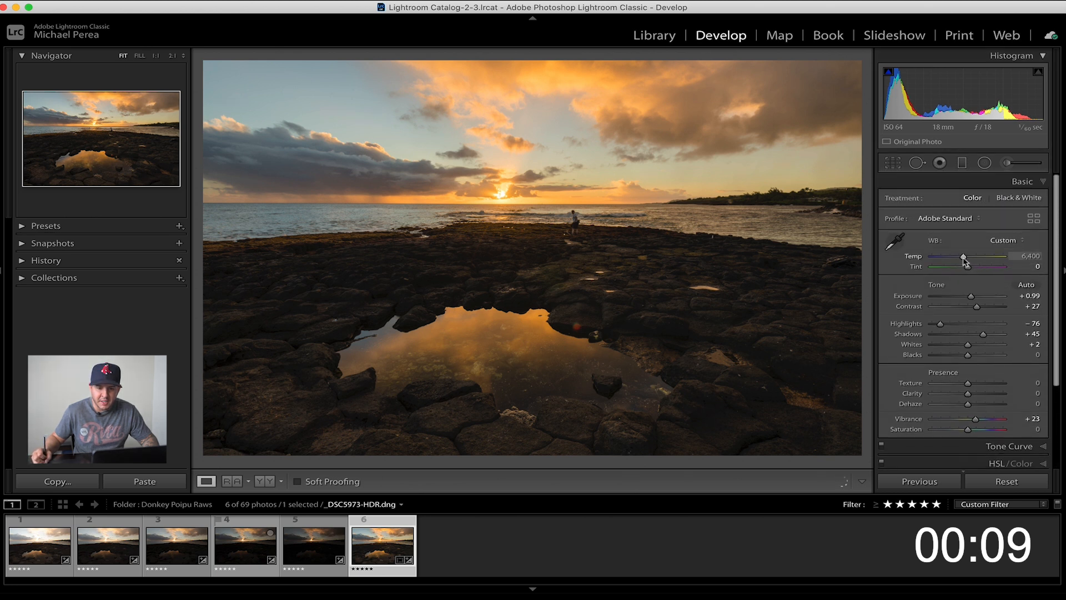
{"action": "left_click", "coordinate": [1034, 182]}
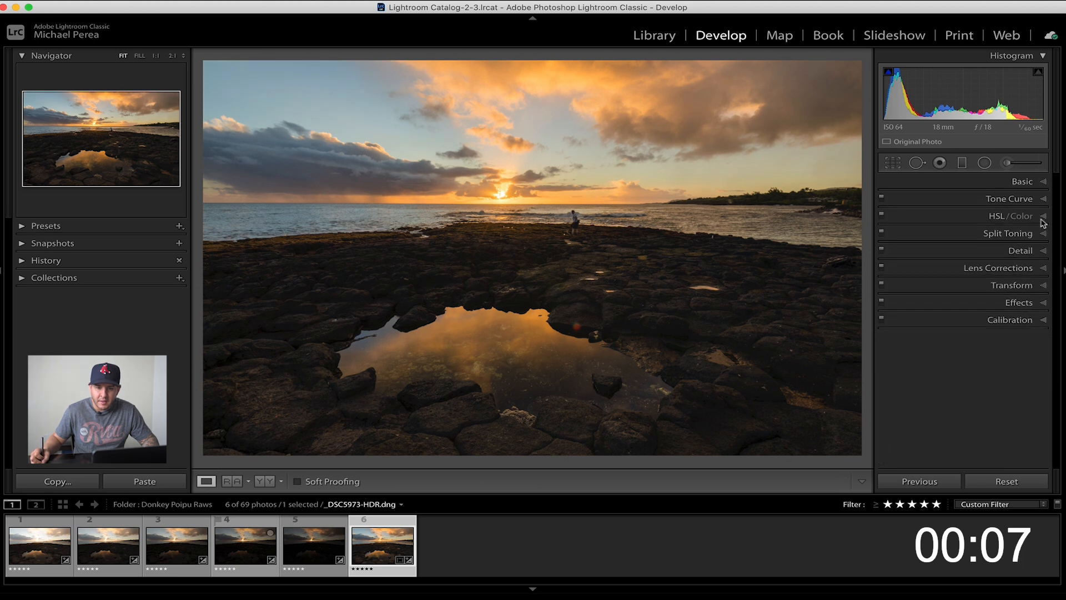
Split-tone the highlights with hue 20 and saturation 15, and collapse the Split Toning settings
{"action": "left_click", "coordinate": [1045, 228]}
{"action": "left_click", "coordinate": [1006, 252]}
{"action": "left_click", "coordinate": [760, 295]}
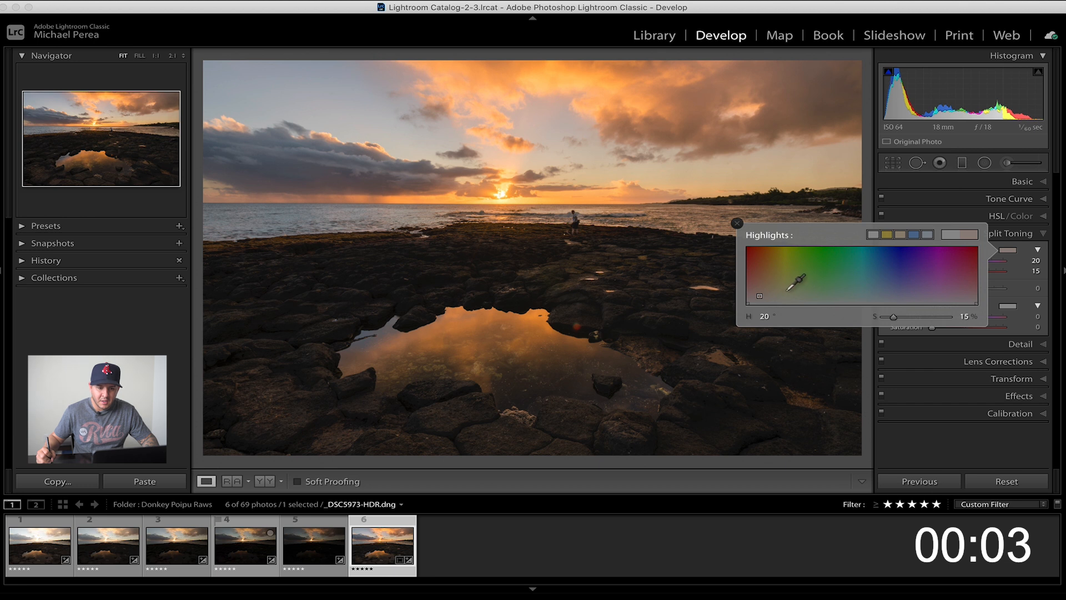
{"action": "left_click", "coordinate": [1008, 234]}
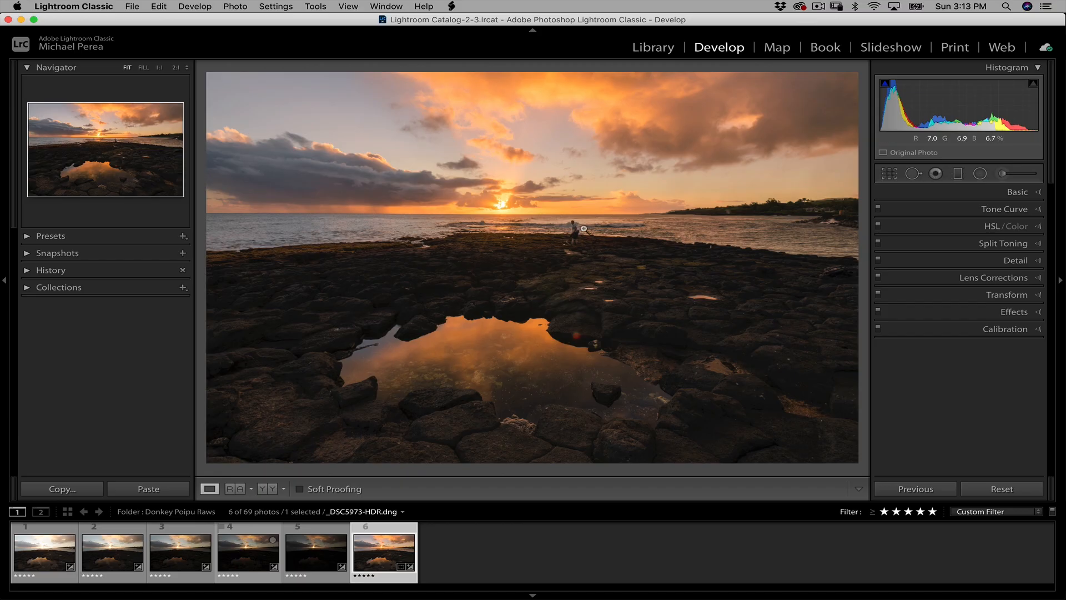
Magnify the photo to 1:1 around the person at the shoreline to examine the merged detail
{"action": "left_click", "coordinate": [568, 205]}
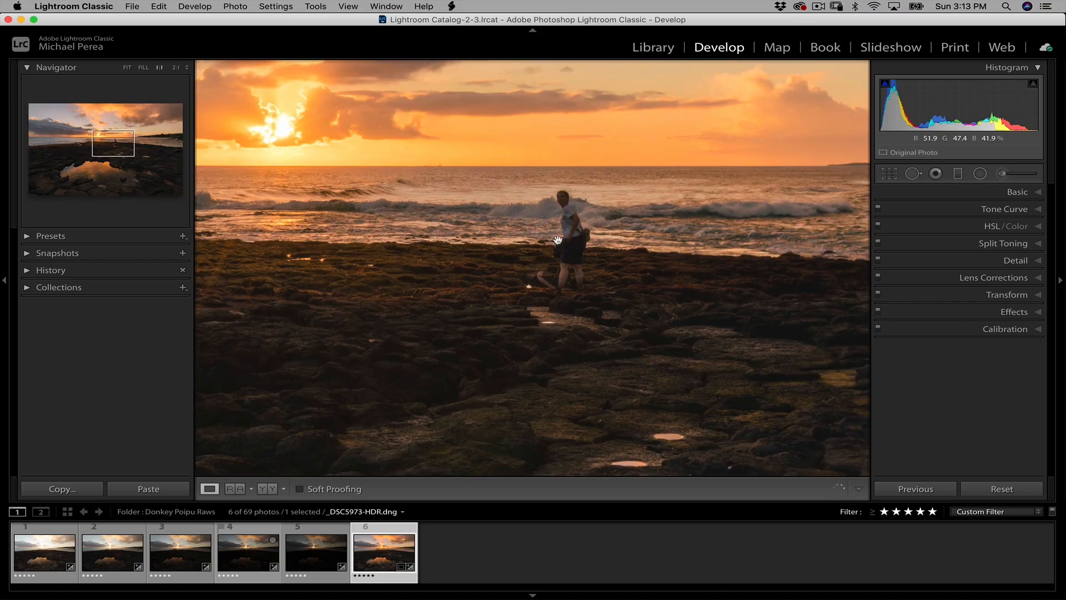